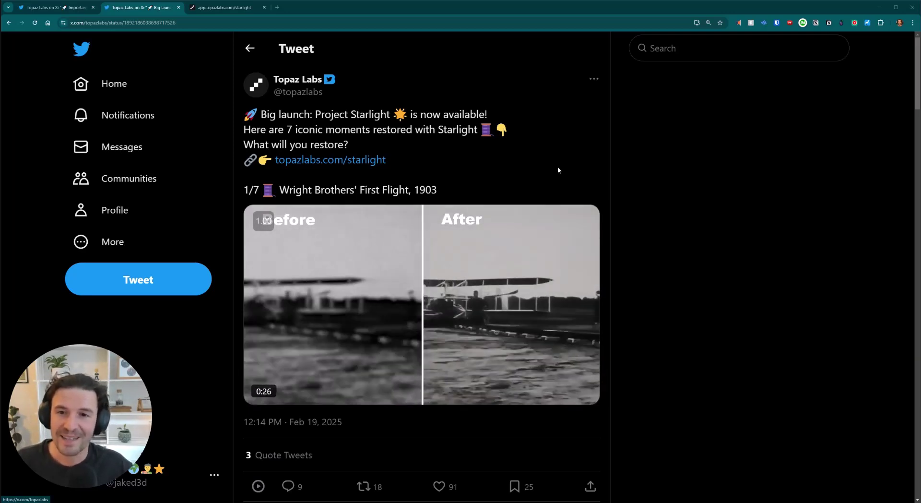
{"action": "scroll", "coordinate": [665, 210], "scroll_direction": "down", "scroll_amount": 3}
{"action": "scroll", "coordinate": [665, 210], "scroll_direction": "down", "scroll_amount": 3}
{"action": "scroll", "coordinate": [665, 210], "scroll_direction": "down", "scroll_amount": 3}
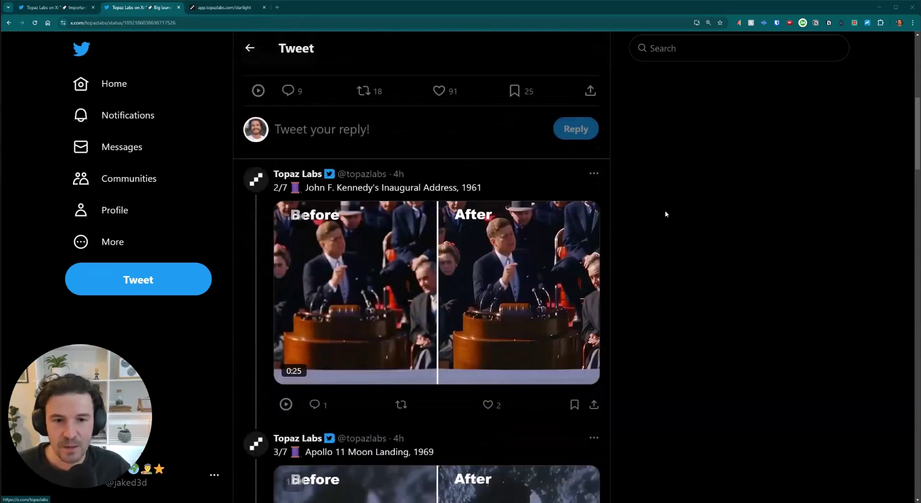
{"action": "scroll", "coordinate": [665, 210], "scroll_direction": "down", "scroll_amount": 1}
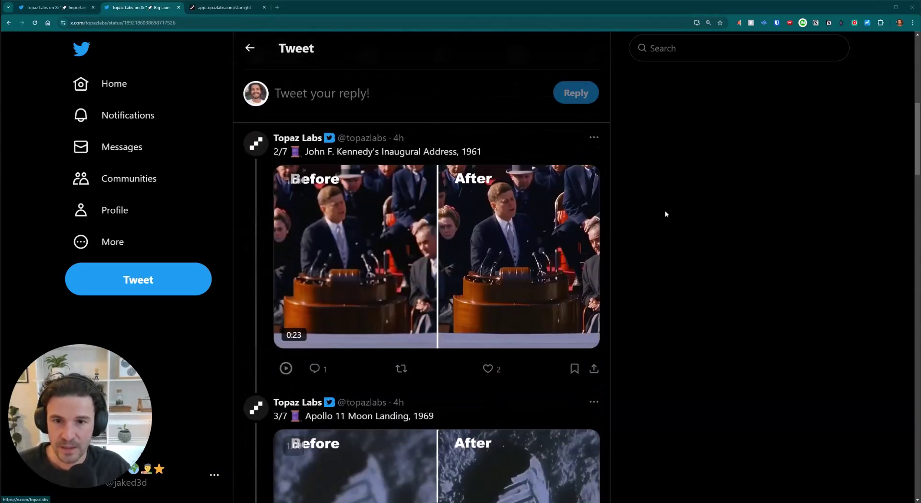
{"action": "scroll", "coordinate": [665, 210], "scroll_direction": "down", "scroll_amount": 2}
{"action": "scroll", "coordinate": [665, 210], "scroll_direction": "down", "scroll_amount": 2}
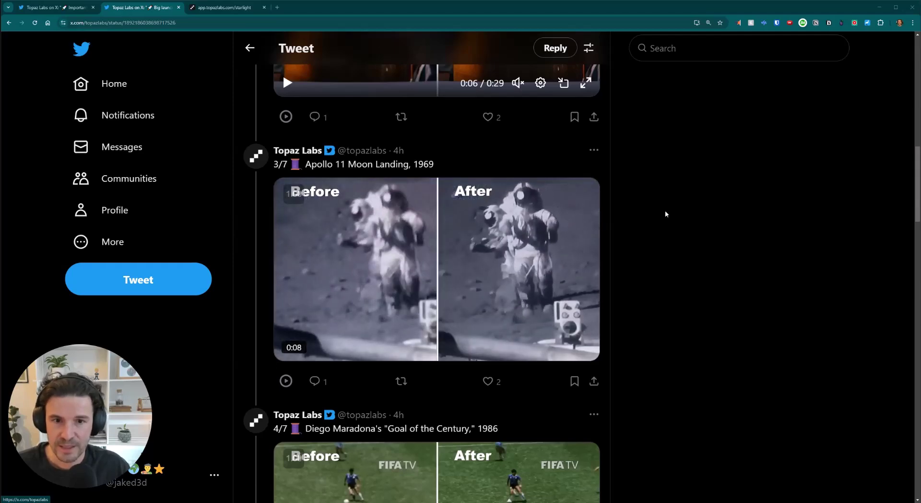
{"action": "scroll", "coordinate": [665, 210], "scroll_direction": "down", "scroll_amount": 4}
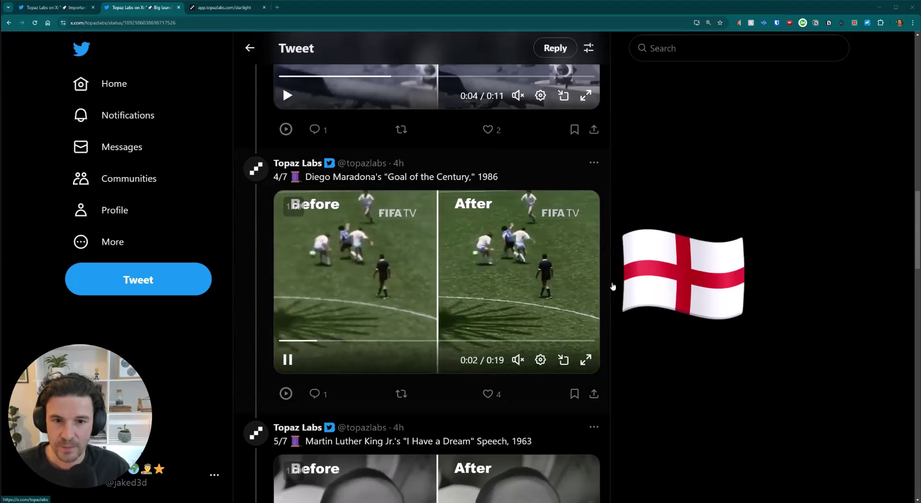
Switch to the X tab with Topaz Labs' Project Starlight public release tweet
{"action": "key", "text": "ctrl+shift+Tab"}
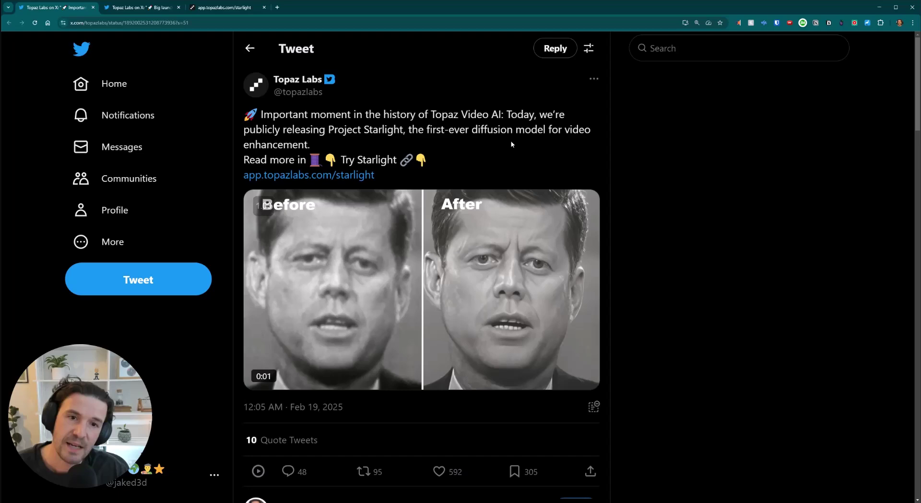
{"action": "scroll", "coordinate": [693, 180], "scroll_direction": "down", "scroll_amount": 5}
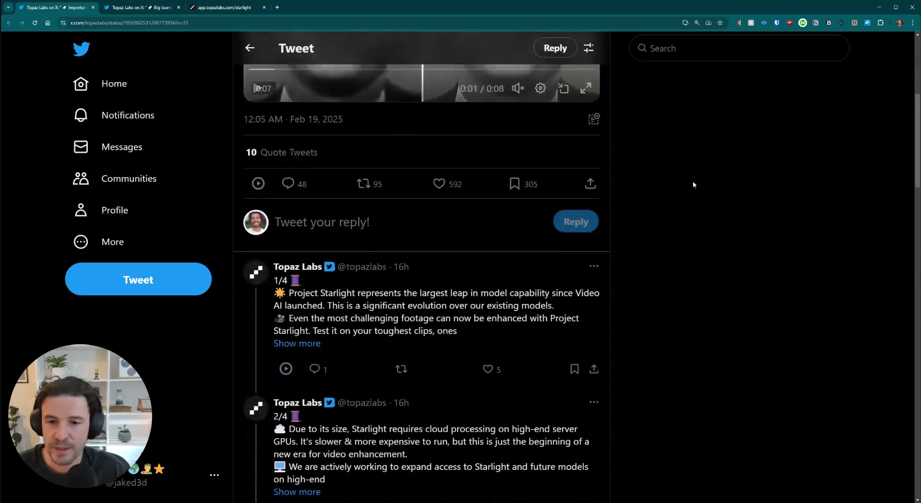
{"action": "scroll", "coordinate": [693, 181], "scroll_direction": "down", "scroll_amount": 2}
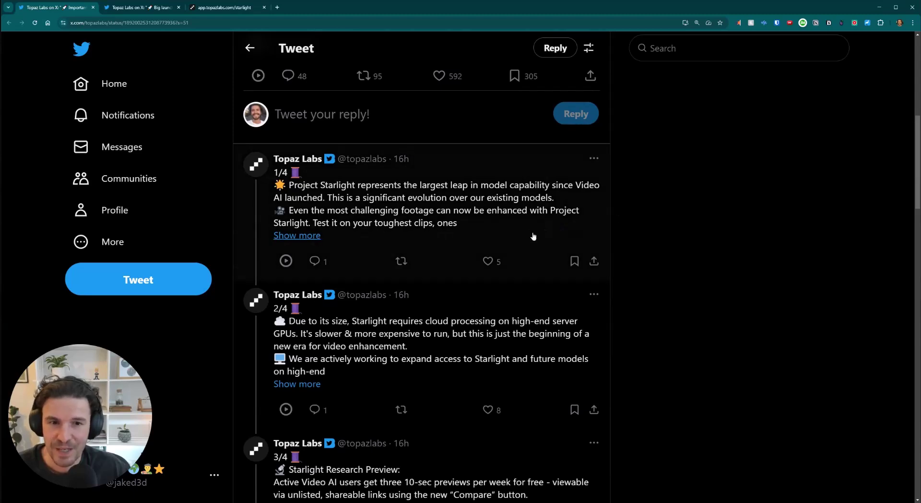
{"action": "scroll", "coordinate": [668, 203], "scroll_direction": "down", "scroll_amount": 1}
{"action": "scroll", "coordinate": [668, 203], "scroll_direction": "down", "scroll_amount": 2}
{"action": "scroll", "coordinate": [667, 203], "scroll_direction": "down", "scroll_amount": 1}
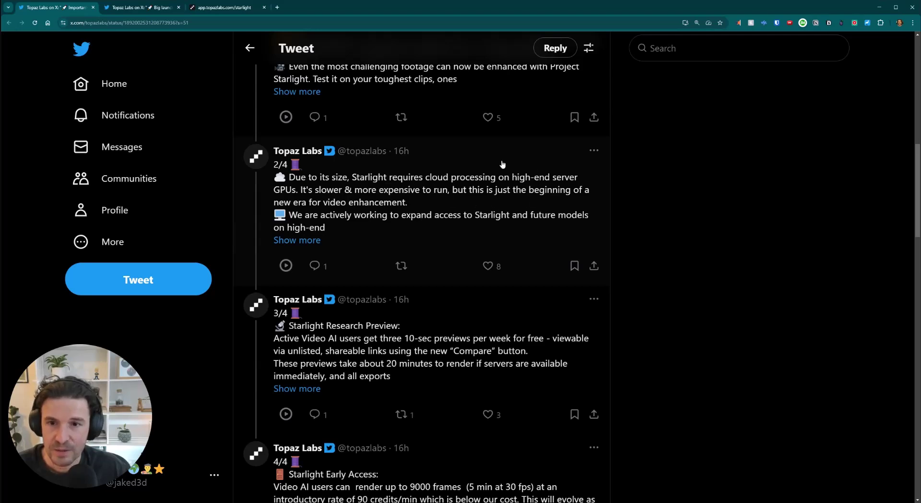
{"action": "scroll", "coordinate": [641, 257], "scroll_direction": "down", "scroll_amount": 2}
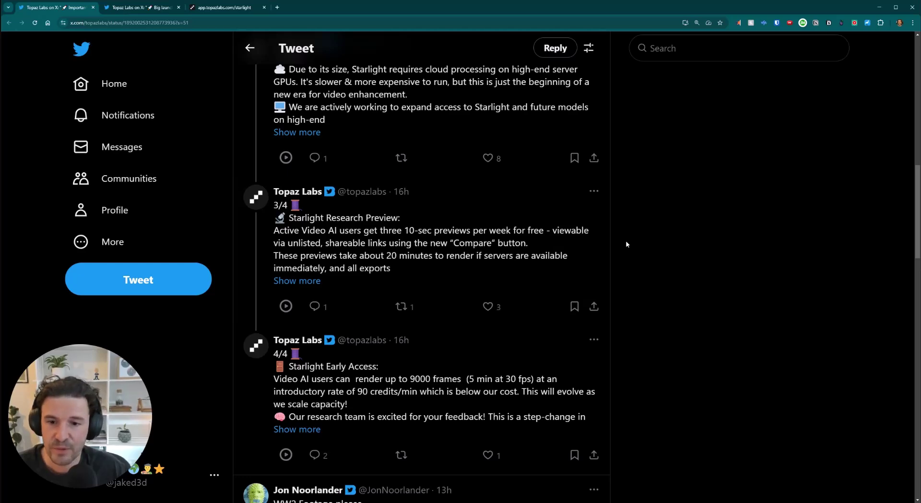
{"action": "scroll", "coordinate": [626, 244], "scroll_direction": "down", "scroll_amount": 2}
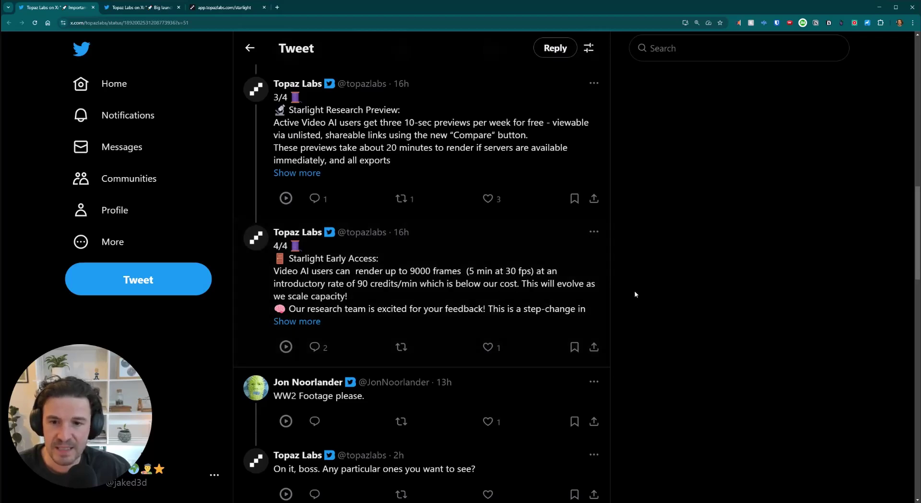
{"action": "scroll", "coordinate": [649, 263], "scroll_direction": "up", "scroll_amount": 3}
{"action": "scroll", "coordinate": [649, 263], "scroll_direction": "up", "scroll_amount": 3}
{"action": "scroll", "coordinate": [649, 263], "scroll_direction": "up", "scroll_amount": 3}
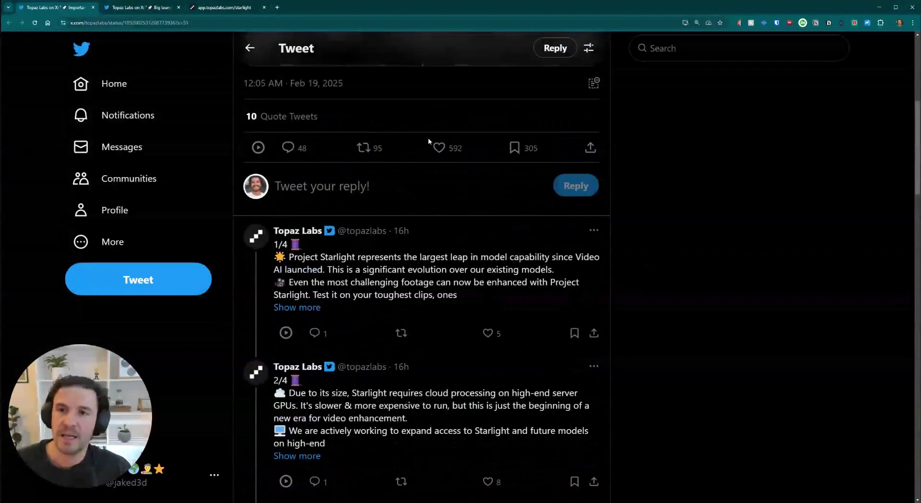
Render a time-limited noisy V-Ray bedroom test, close its windows, and scrub the camera animation
{"action": "left_click", "coordinate": [225, 7]}
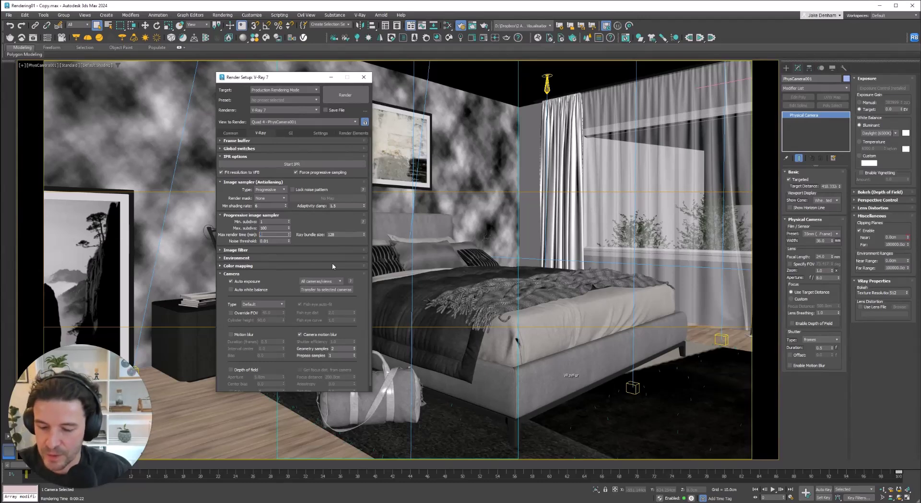
{"action": "type", "text": "3"}
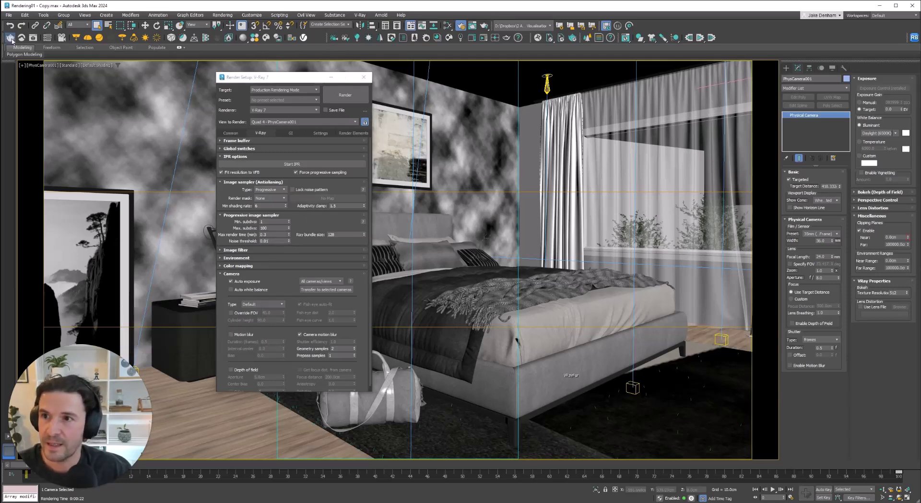
{"action": "left_click", "coordinate": [10, 38]}
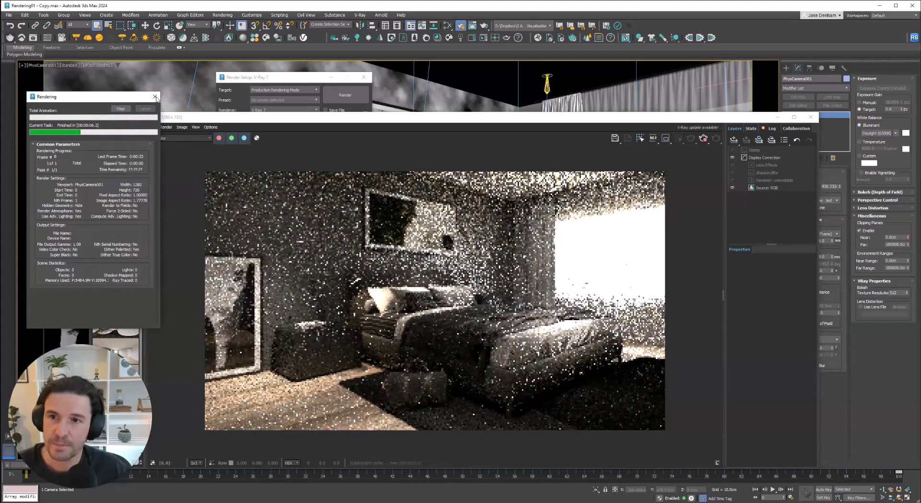
{"action": "left_click", "coordinate": [146, 109]}
{"action": "left_click", "coordinate": [812, 118]}
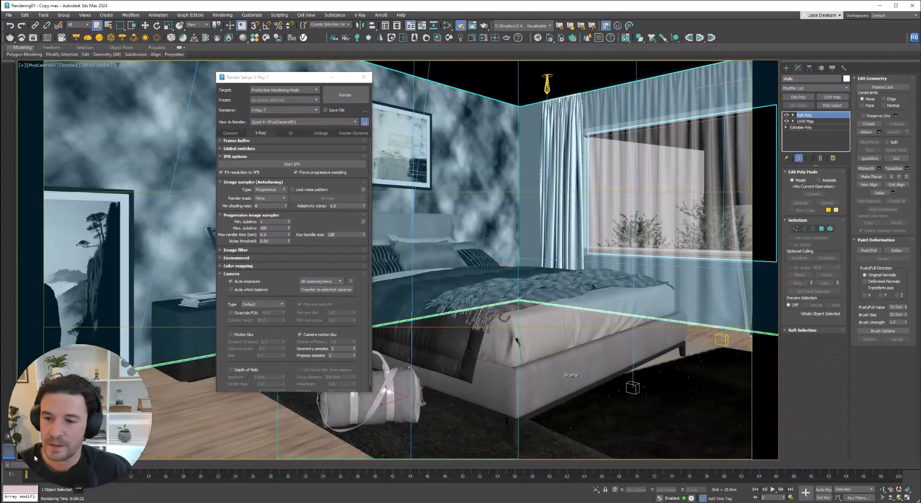
{"action": "left_click_drag", "start_coordinate": [35, 468], "coordinate": [29, 467]}
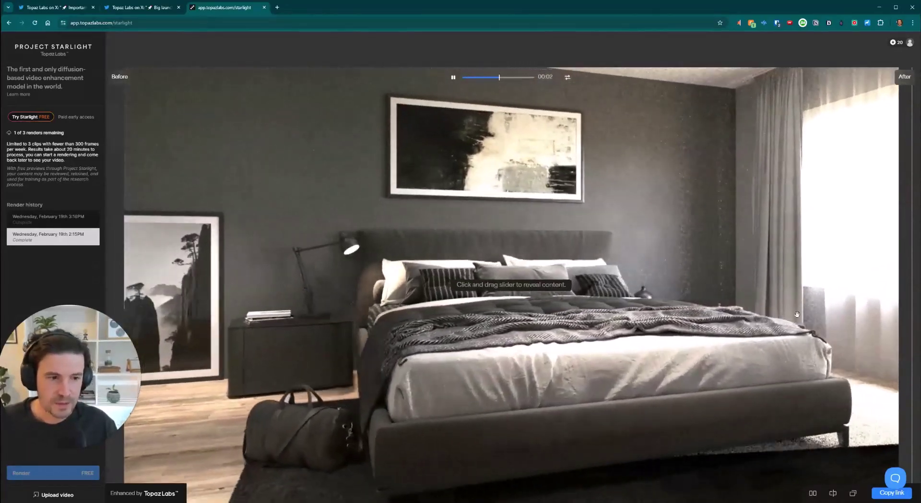
Turn on Slider View and drag the divider far left to show mostly the enhanced bedroom
{"action": "left_click", "coordinate": [833, 493]}
{"action": "left_click_drag", "start_coordinate": [833, 338], "coordinate": [129, 374]}
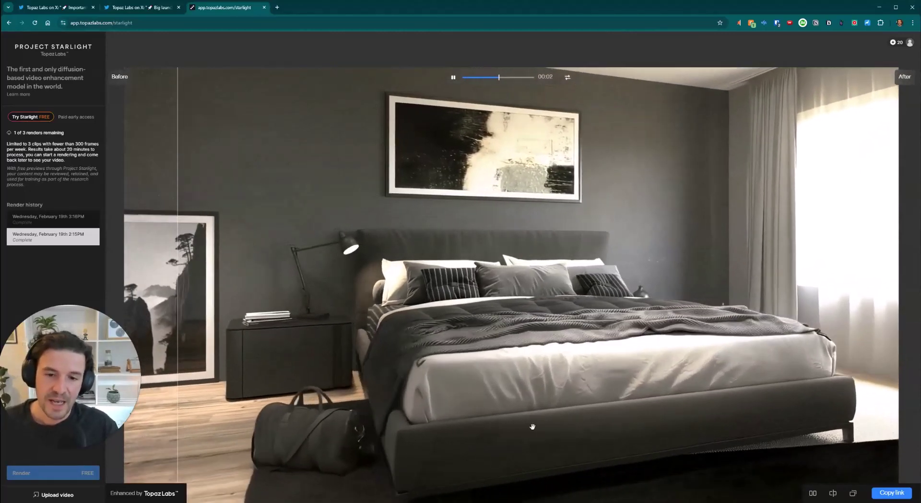
Bring up Topaz Video AI and enable Enhancement with the Artemis Denoise/Sharpen model
{"action": "key", "text": "alt+Tab"}
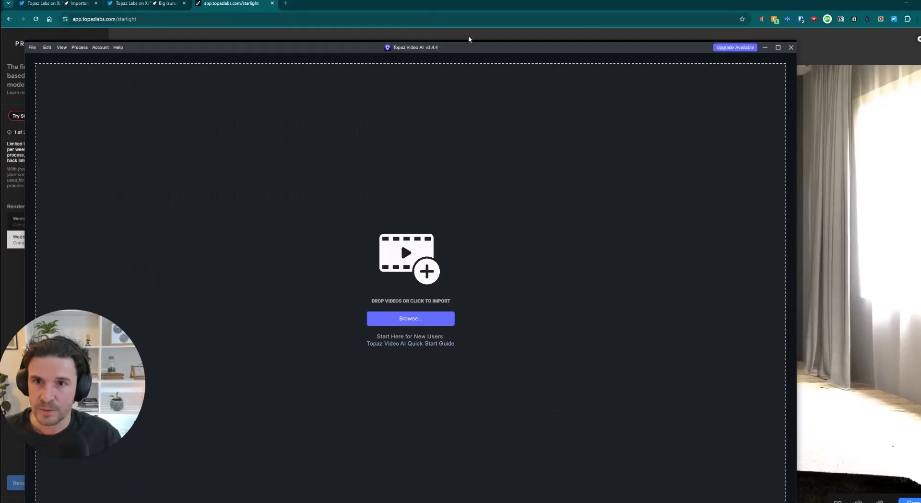
{"action": "mouse_move", "coordinate": [468, 36]}
{"action": "left_mouse_down"}
{"action": "mouse_move", "coordinate": [568, 7]}
{"action": "mouse_move", "coordinate": [581, 13]}
{"action": "left_mouse_up"}
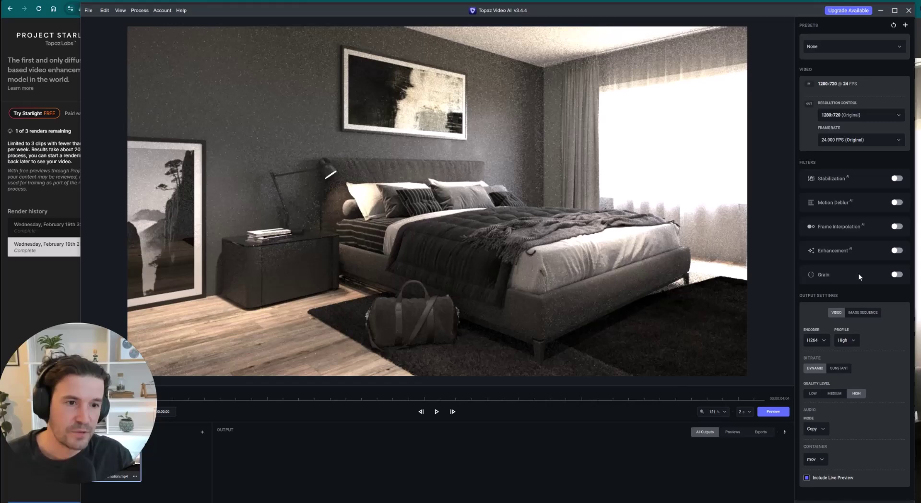
{"action": "left_click", "coordinate": [896, 250]}
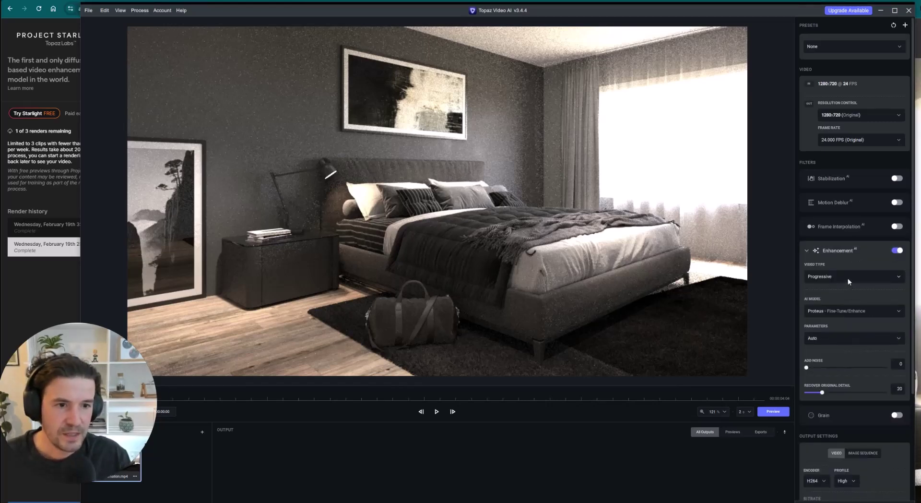
{"action": "left_click", "coordinate": [847, 311]}
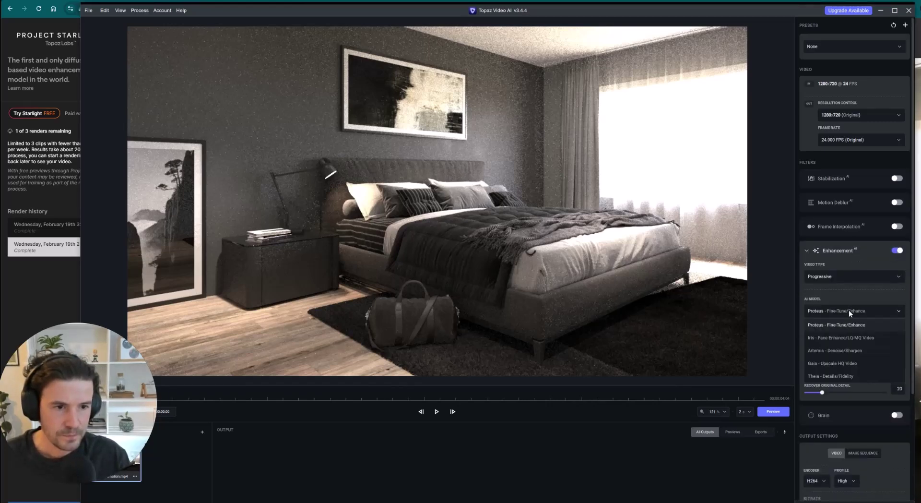
{"action": "left_click", "coordinate": [865, 351]}
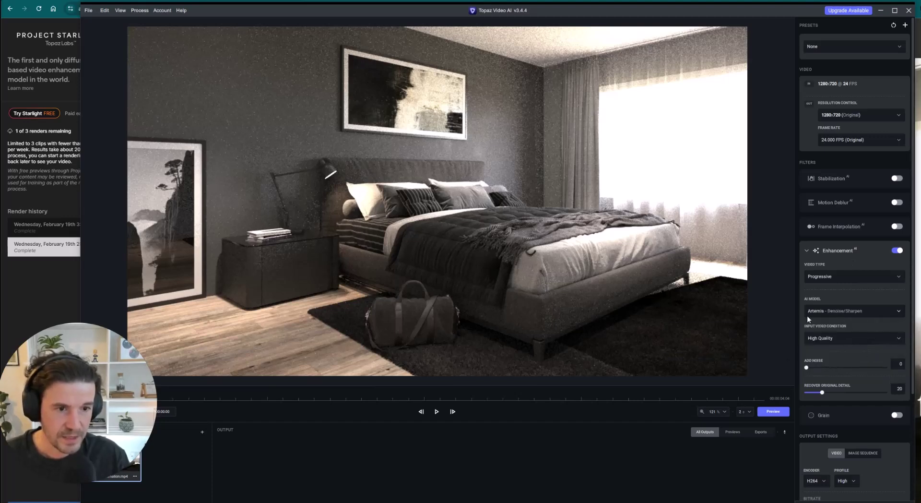
Keep the input video condition at High Quality and preview the enhanced bedroom clip
{"action": "left_click", "coordinate": [859, 340]}
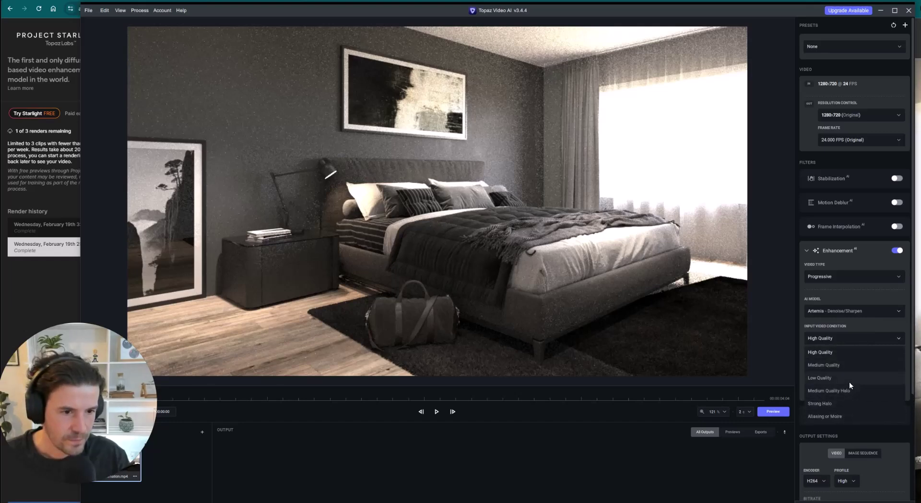
{"action": "left_click", "coordinate": [848, 353]}
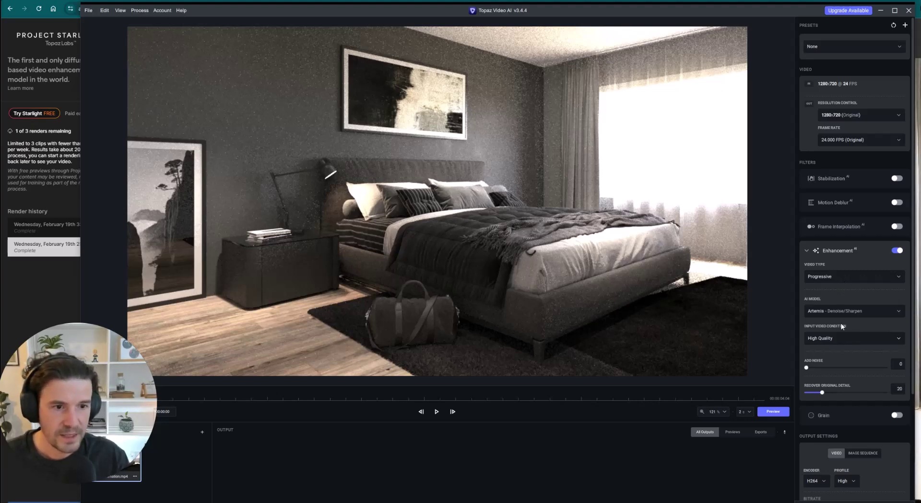
{"action": "left_click", "coordinate": [772, 411]}
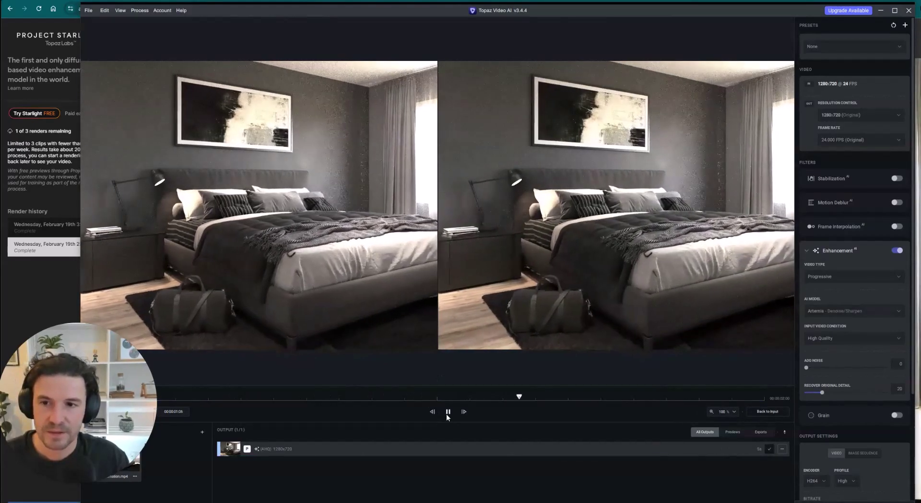
Minimize Topaz Video AI after reviewing the denoised side-by-side preview
{"action": "left_click", "coordinate": [882, 13]}
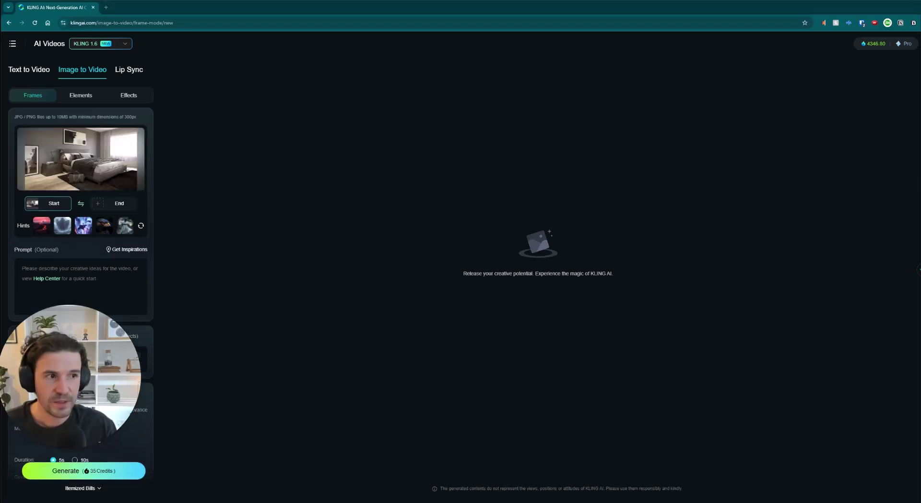
Add end frame.jpg as the End frame beside the bedroom start frame in Kling AI
{"action": "left_click_drag", "start_coordinate": [117, 207], "coordinate": [117, 207]}
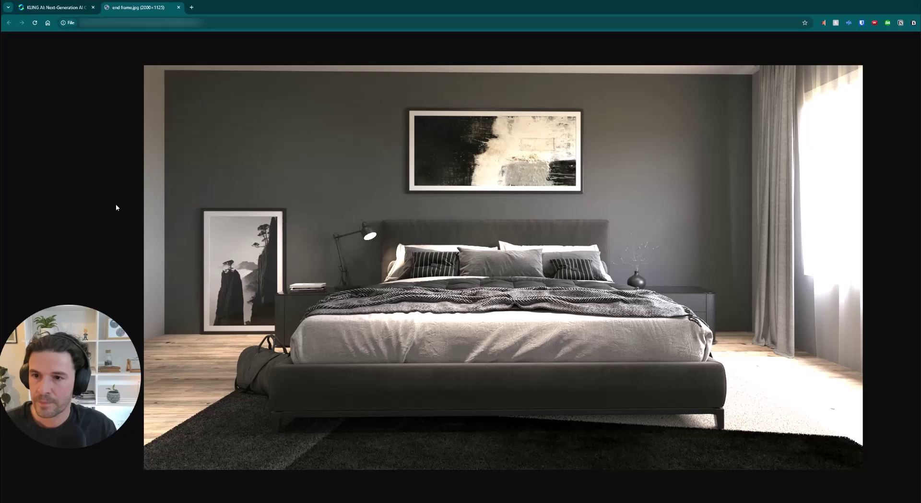
{"action": "left_click", "coordinate": [57, 7]}
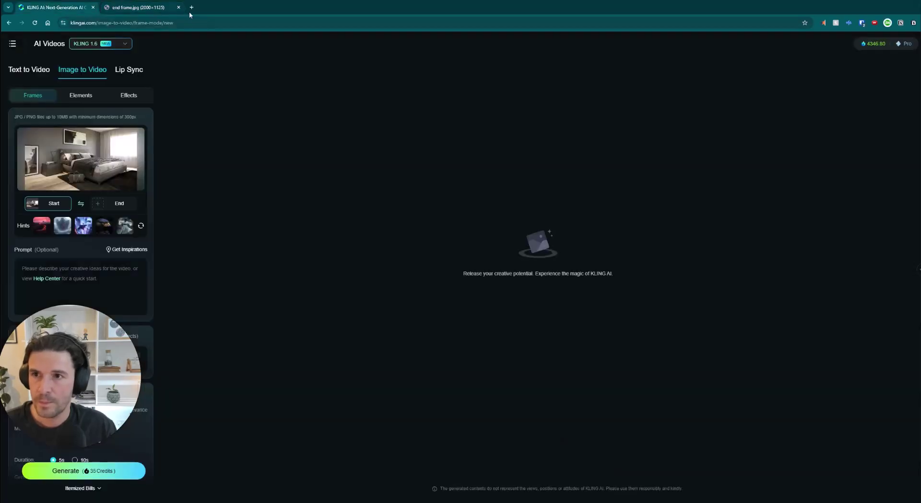
{"action": "left_click", "coordinate": [100, 204]}
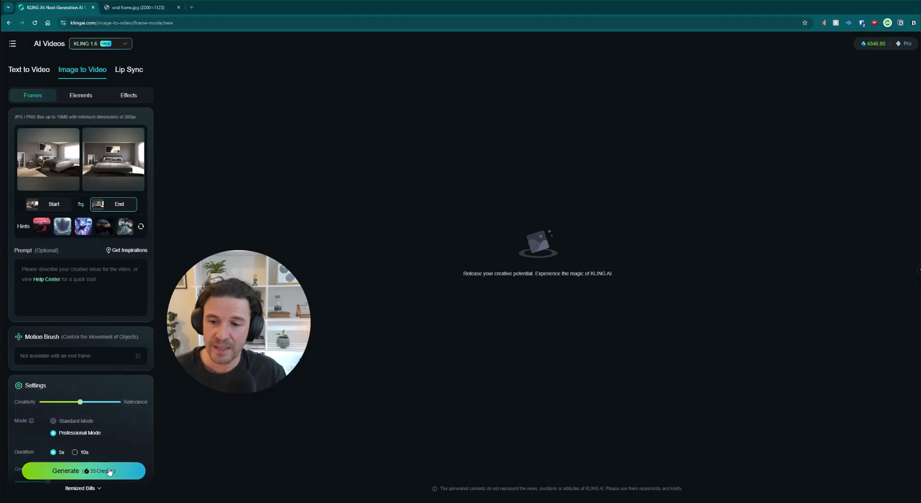
{"action": "left_click_drag", "start_coordinate": [197, 371], "coordinate": [79, 428]}
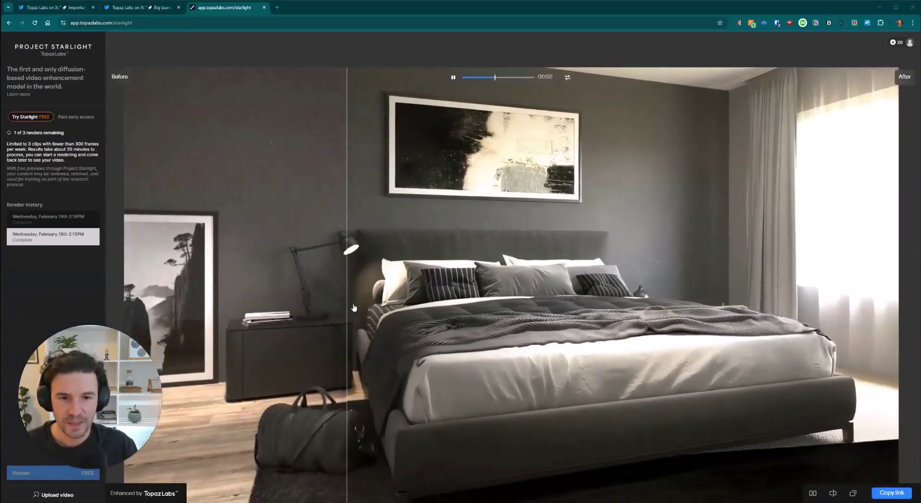
Load the 3:16PM render and drag the Before/After divider to show nearly all enhanced
{"action": "left_click", "coordinate": [48, 218]}
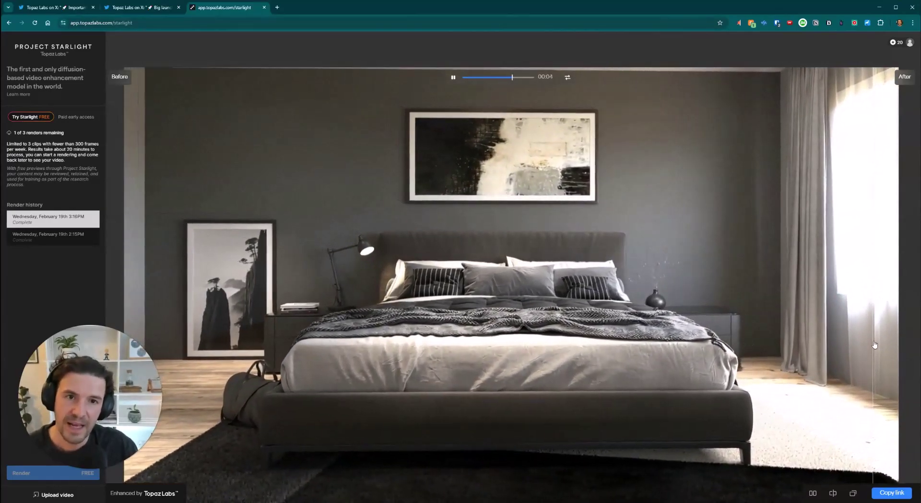
{"action": "left_click_drag", "start_coordinate": [874, 345], "coordinate": [622, 358]}
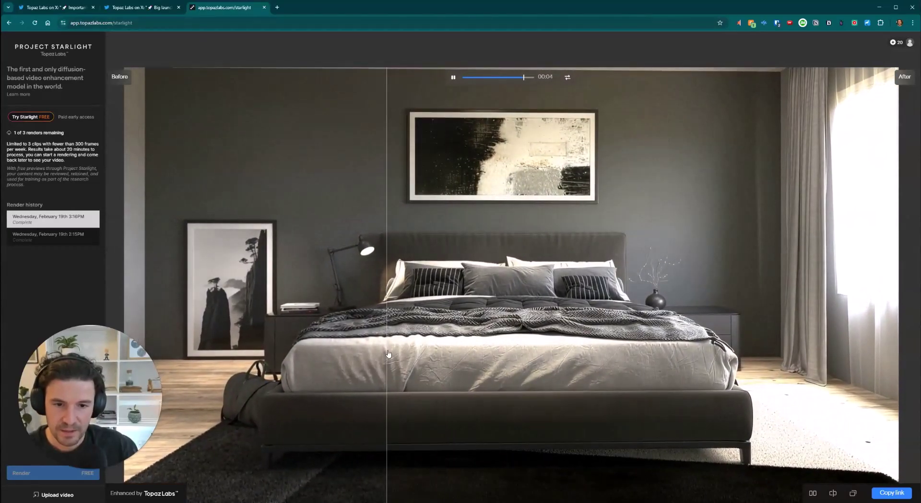
{"action": "left_click_drag", "start_coordinate": [495, 359], "coordinate": [152, 356]}
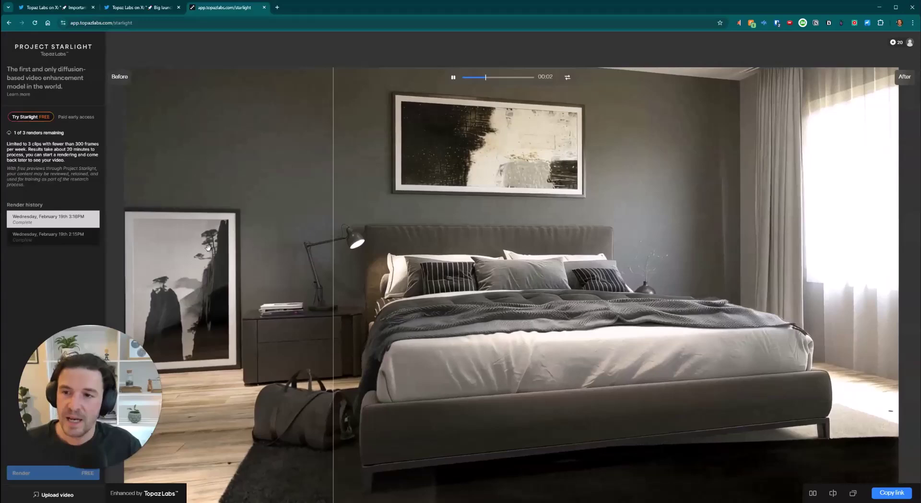
Switch to side-by-side view with the Before and After bedroom videos
{"action": "left_click", "coordinate": [45, 237]}
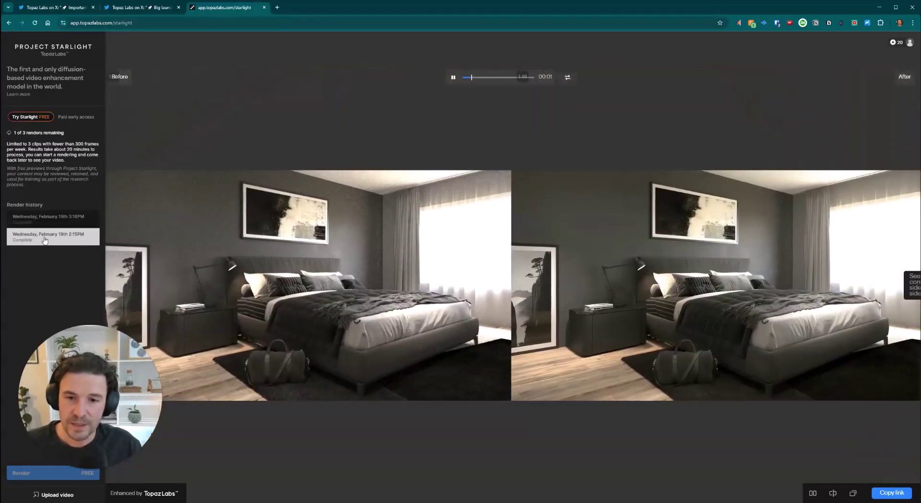